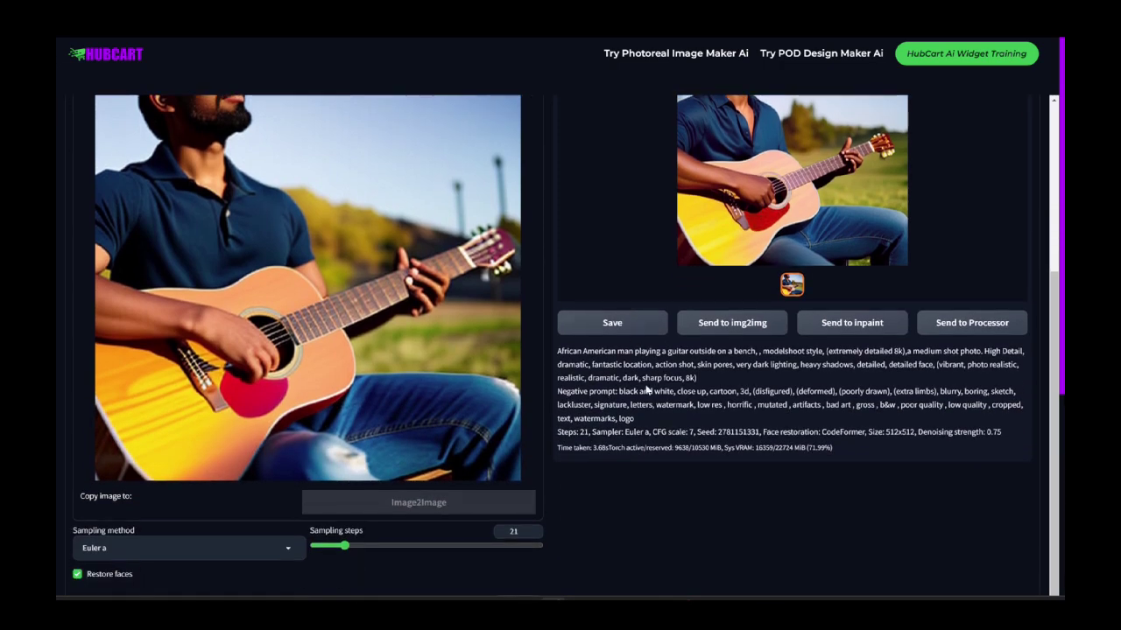
Scroll down past the sampling settings to reach the HubCart Controller section
scroll(644, 411, "down", 2)
scroll(643, 427, "down", 2)
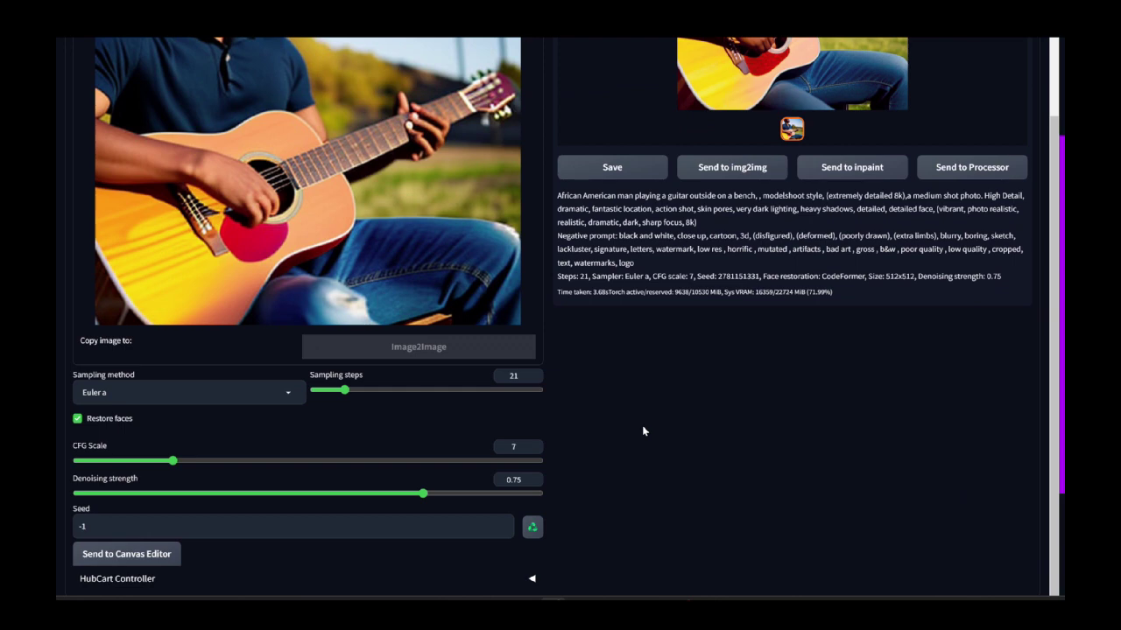
scroll(641, 429, "down", 2)
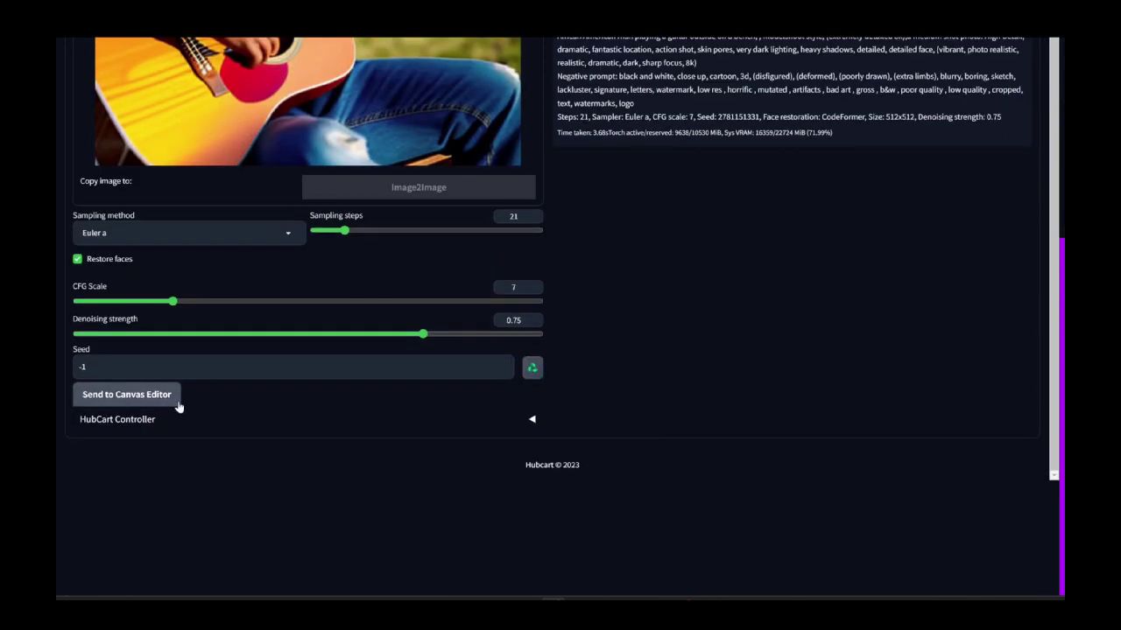
Expand the HubCart Controller and drop 2781151331.png into its single-image area
left_click(116, 426)
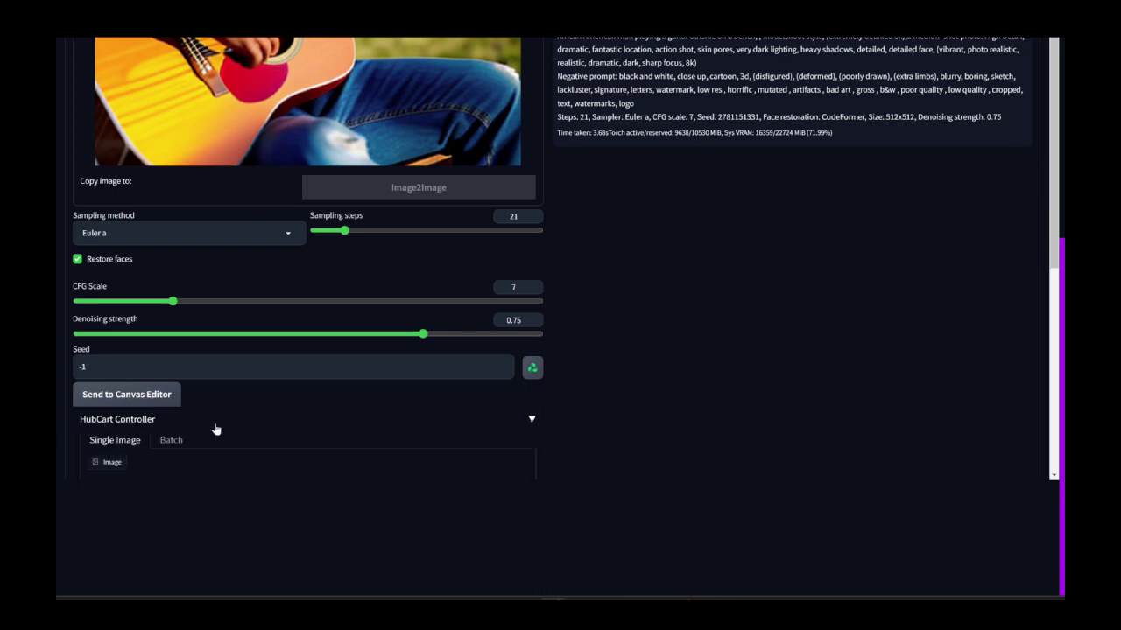
scroll(274, 424, "down", 2)
scroll(371, 232, "down", 2)
scroll(371, 233, "down", 1)
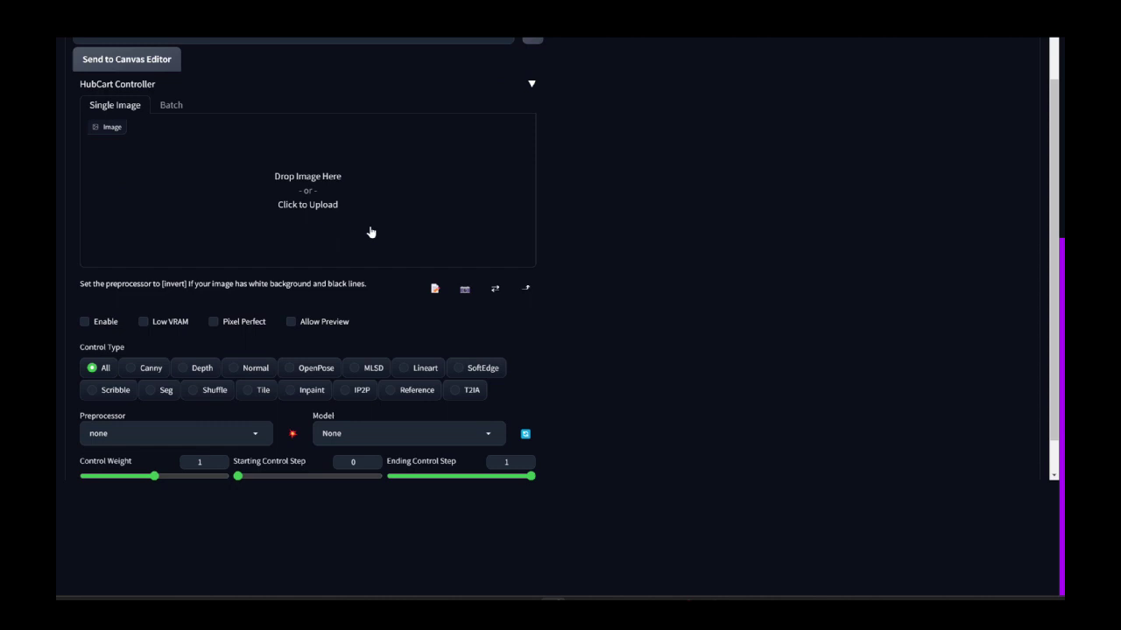
scroll(262, 297, "up", 2)
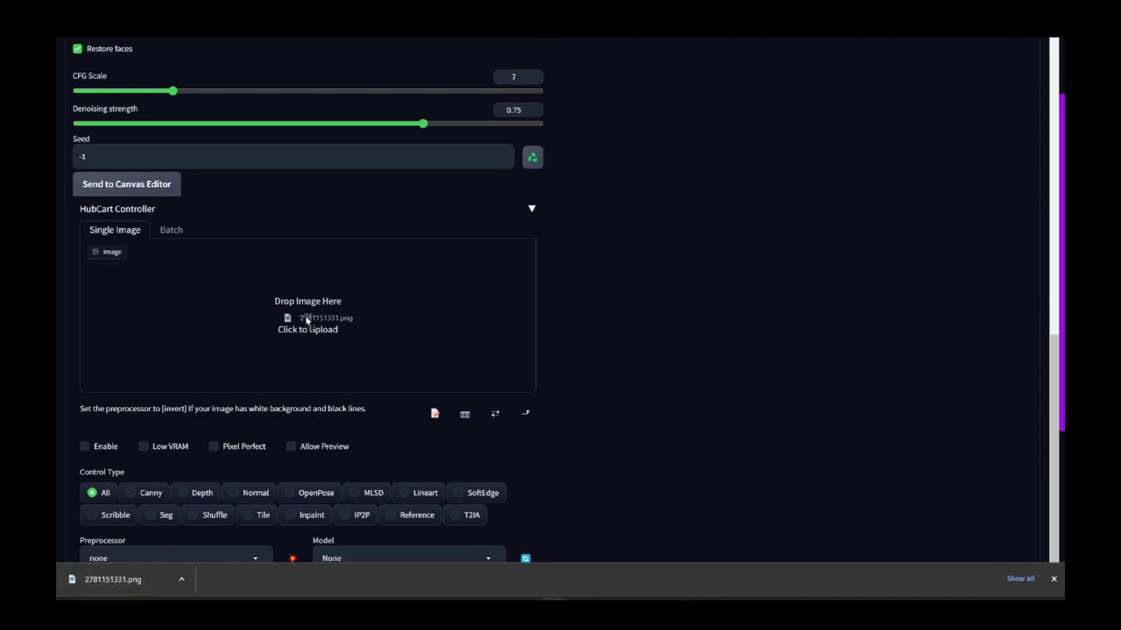
left_click_drag(98, 580, 293, 320)
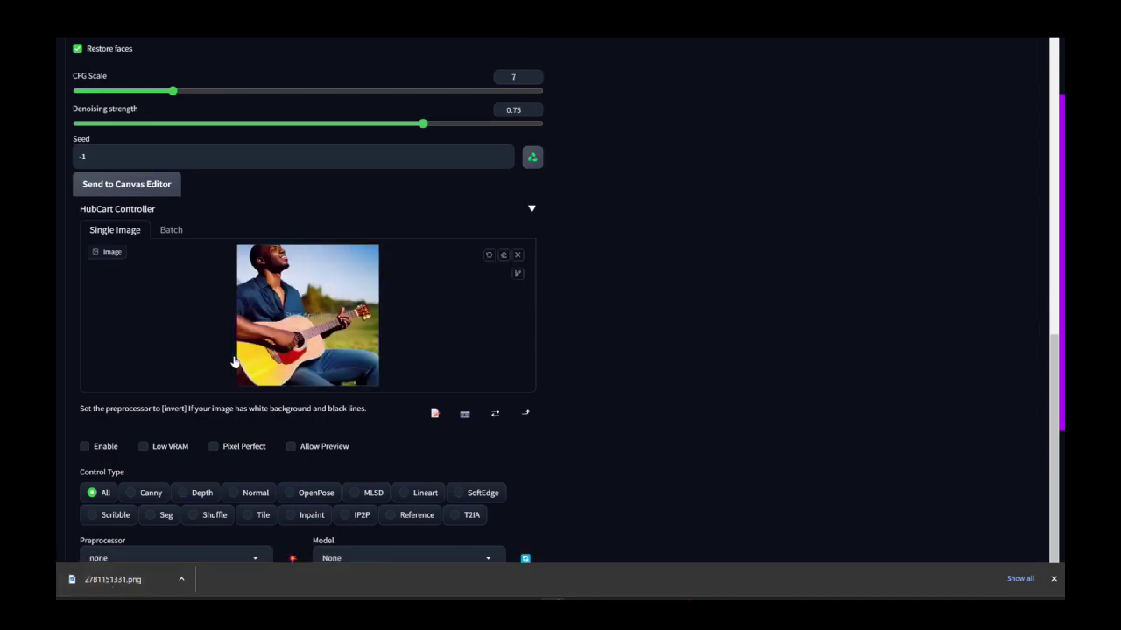
Enable the controller for generation
left_click(85, 447)
scroll(70, 424, "down", 2)
scroll(70, 424, "down", 3)
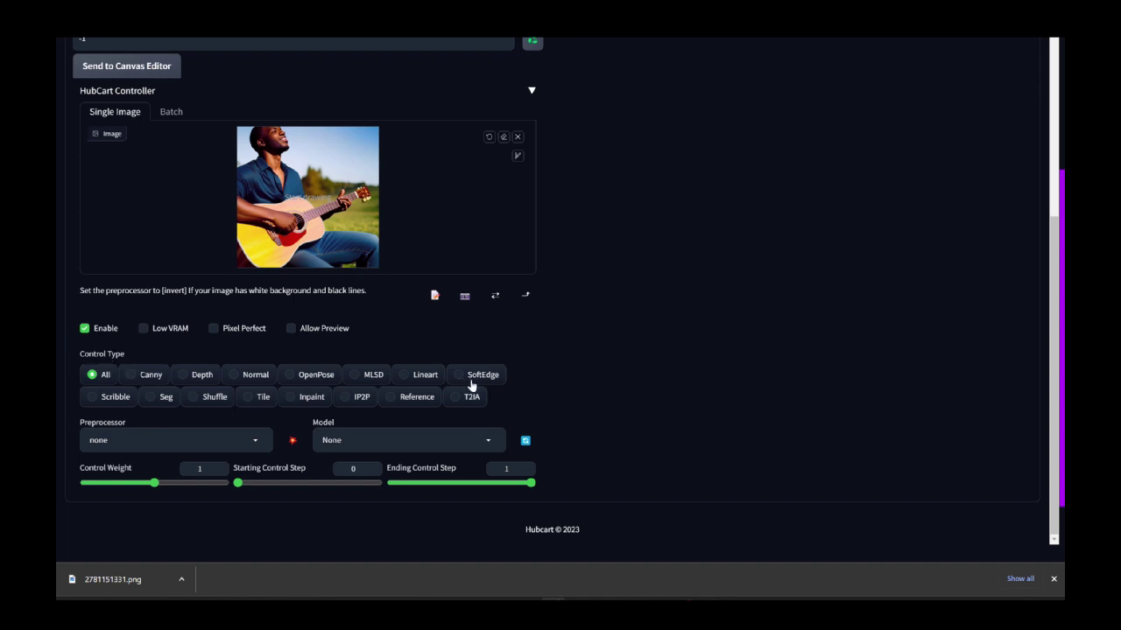
Set the control type to Canny and preview the guitarist's white-outline edge map
left_click(133, 375)
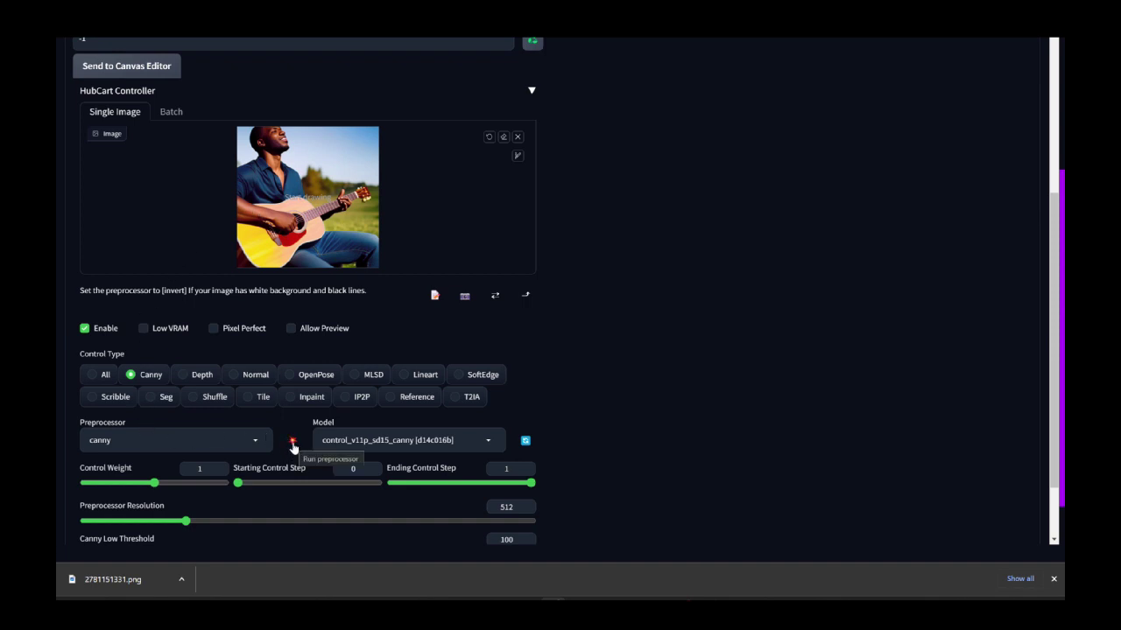
left_click(293, 445)
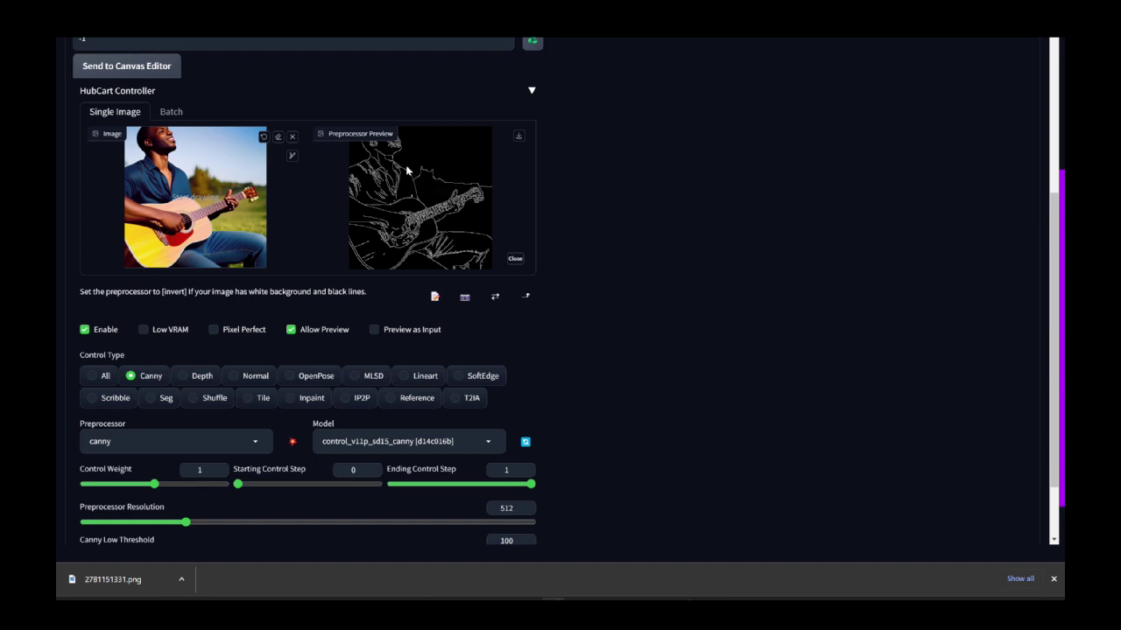
scroll(376, 182, "up", 1)
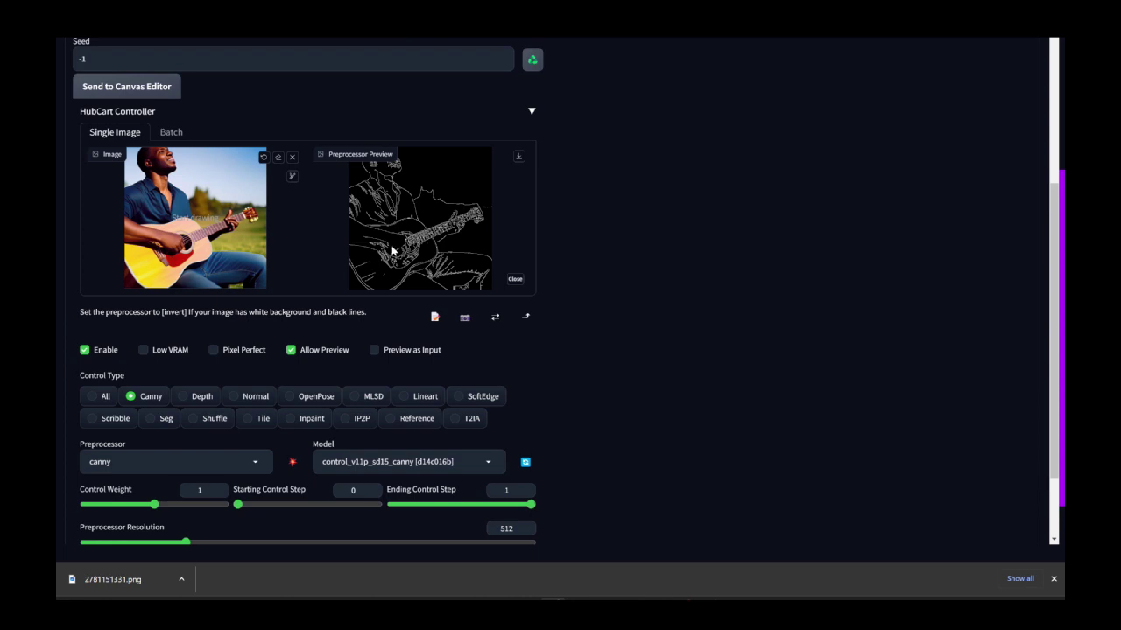
scroll(396, 241, "down", 2)
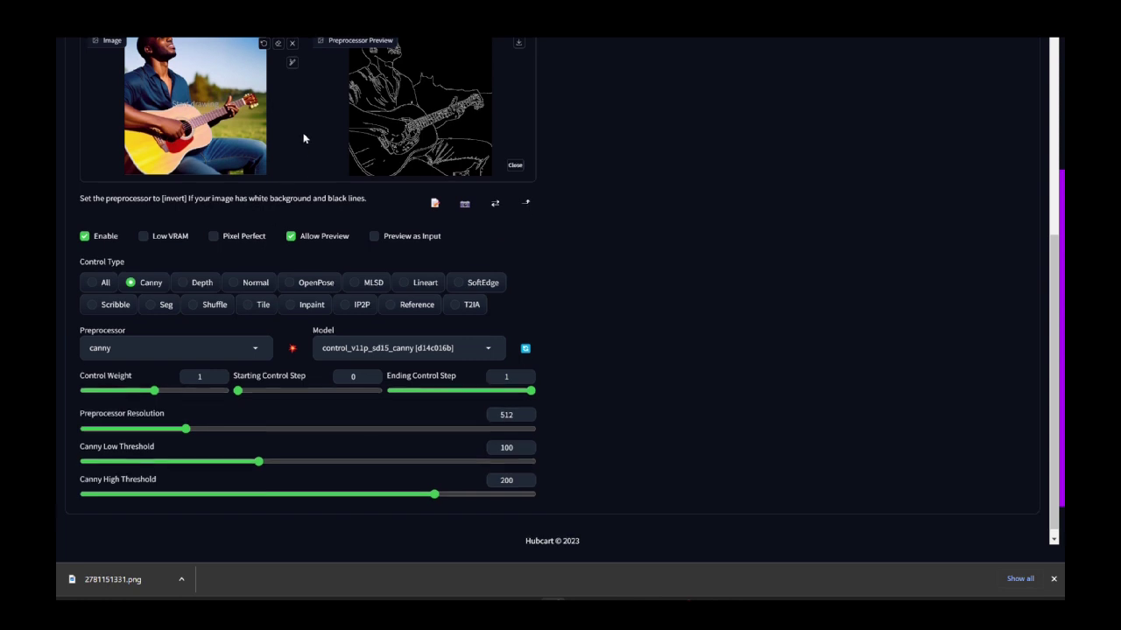
scroll(167, 232, "up", 1)
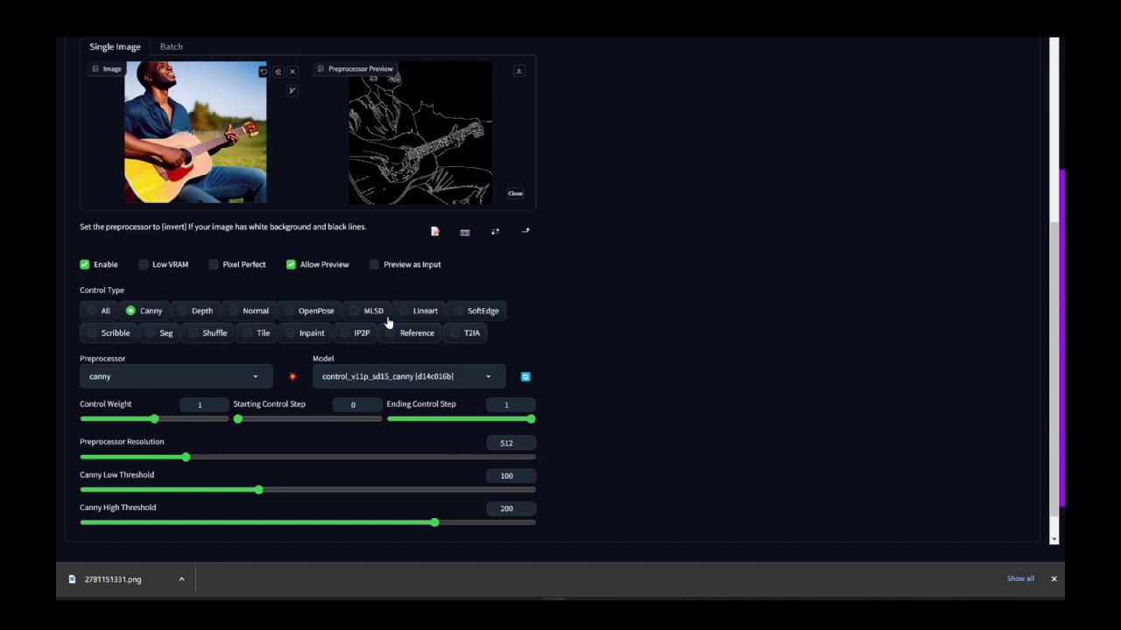
Switch to OpenPose (openpose_full) and preview the guitarist's stick-figure pose skeleton
left_click(293, 312)
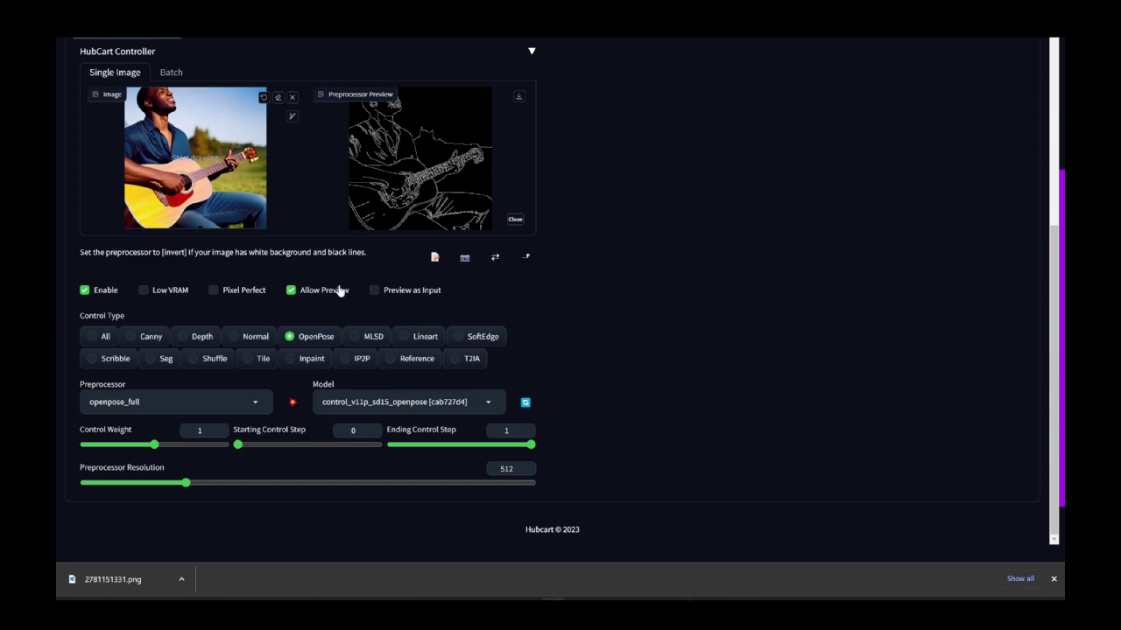
left_click(293, 402)
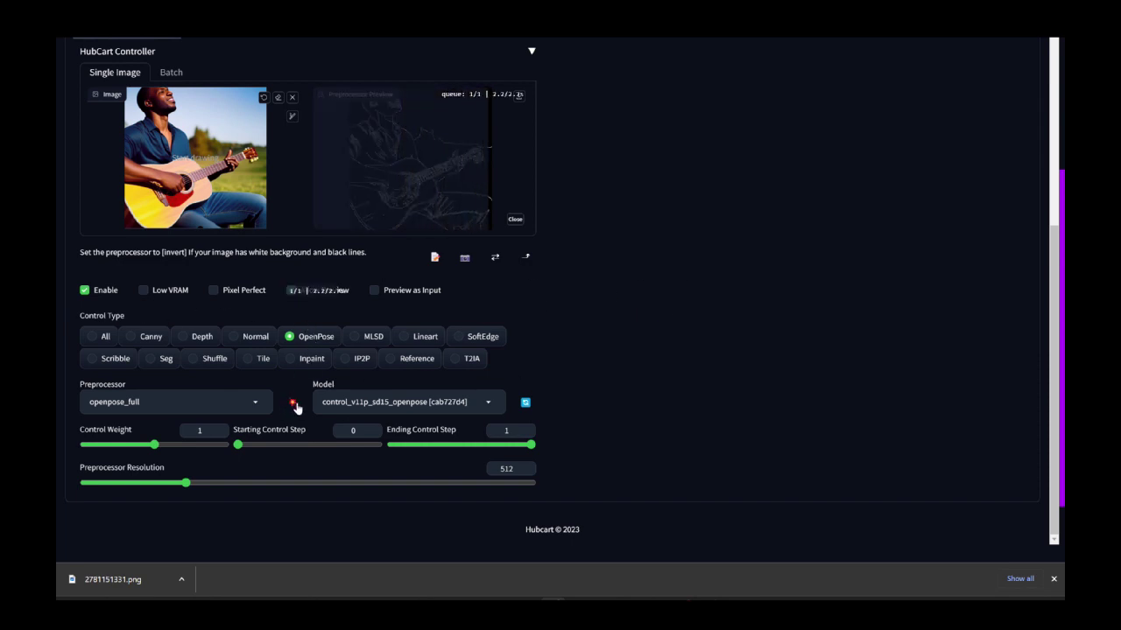
scroll(665, 314, "up", 1)
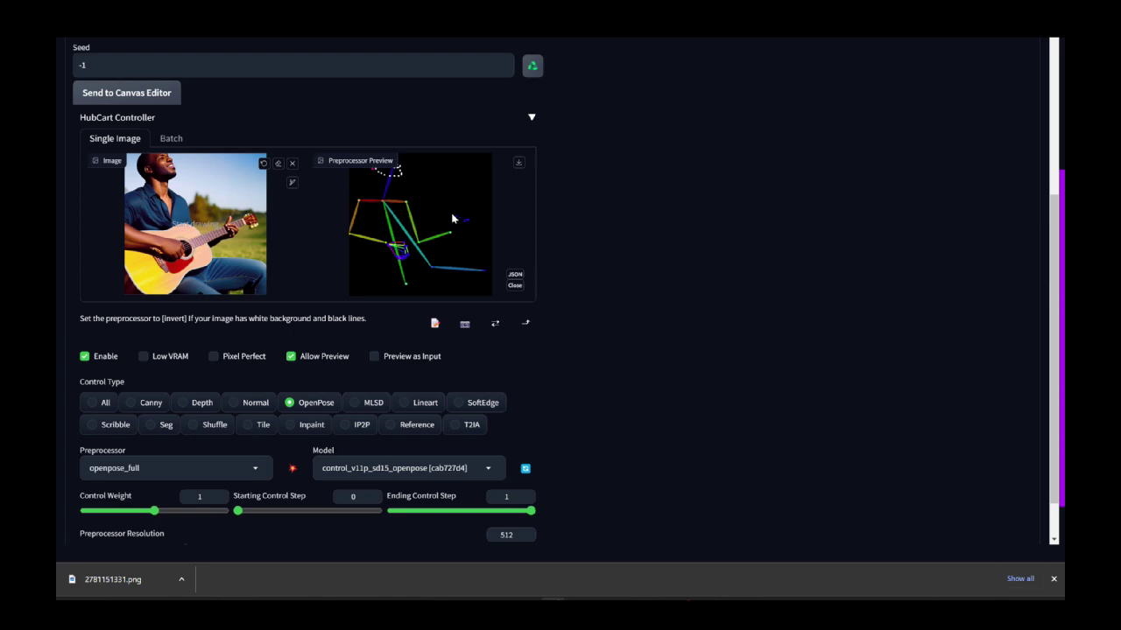
Replace 'playing a guitar' with 'holding a shotgun' in the positive prompt
scroll(453, 219, "down", 1)
scroll(394, 167, "up", 5)
scroll(376, 145, "up", 2)
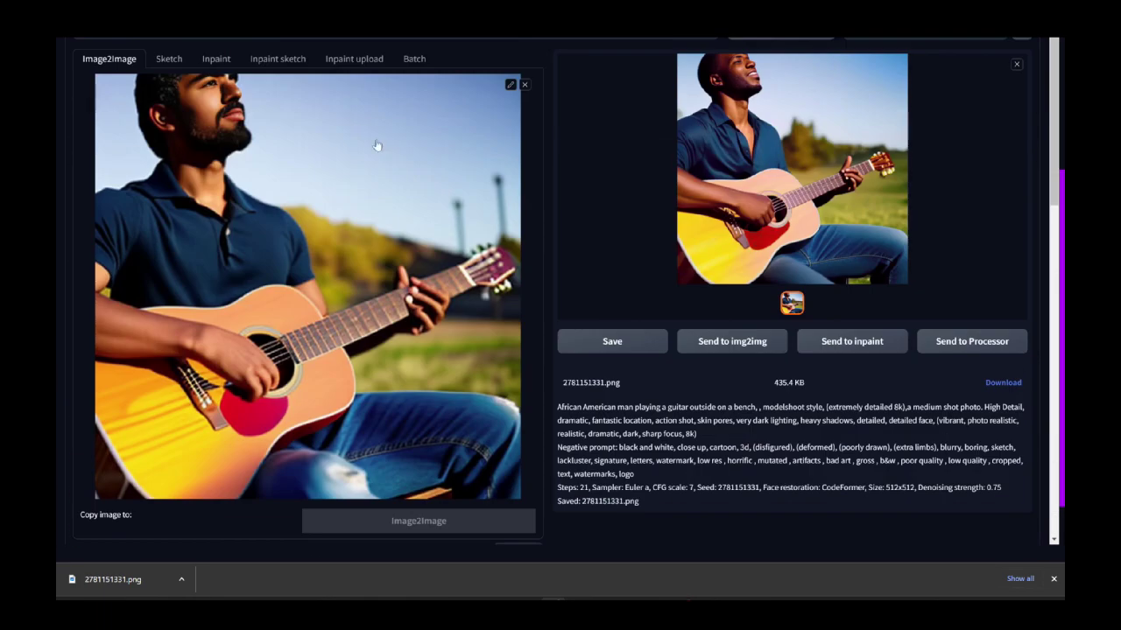
scroll(258, 259, "up", 3)
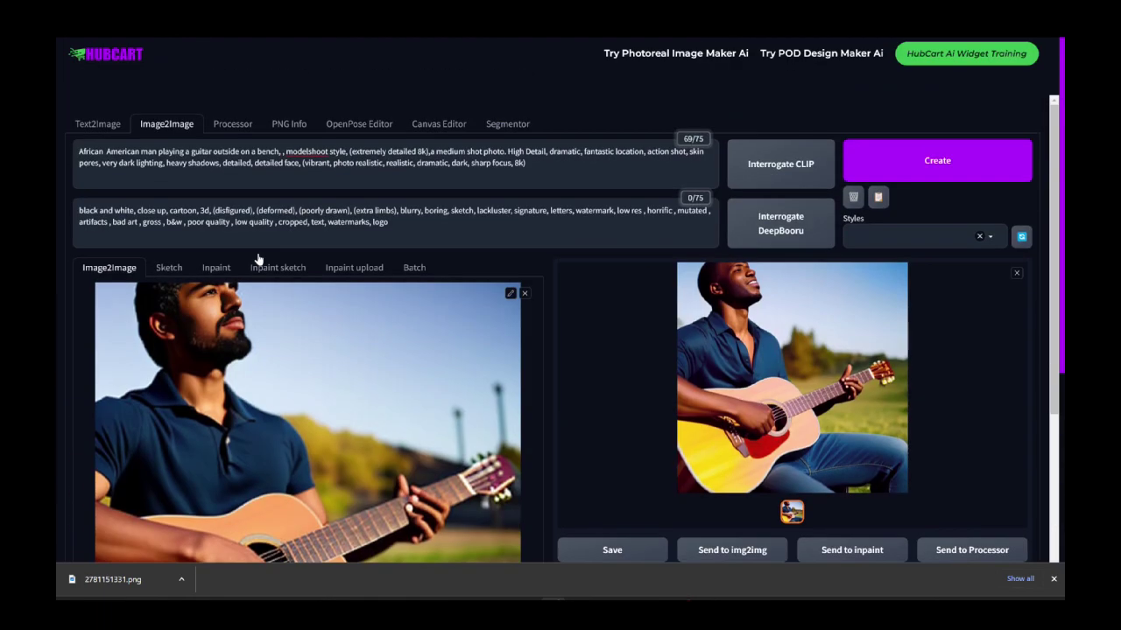
triple_click(190, 178)
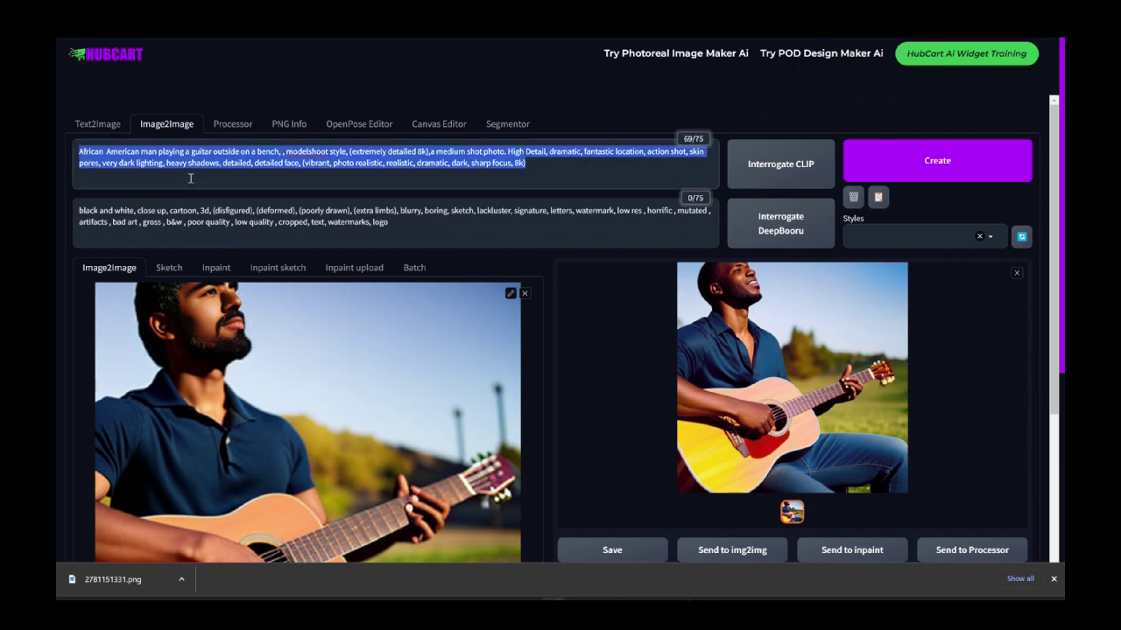
left_click(159, 152)
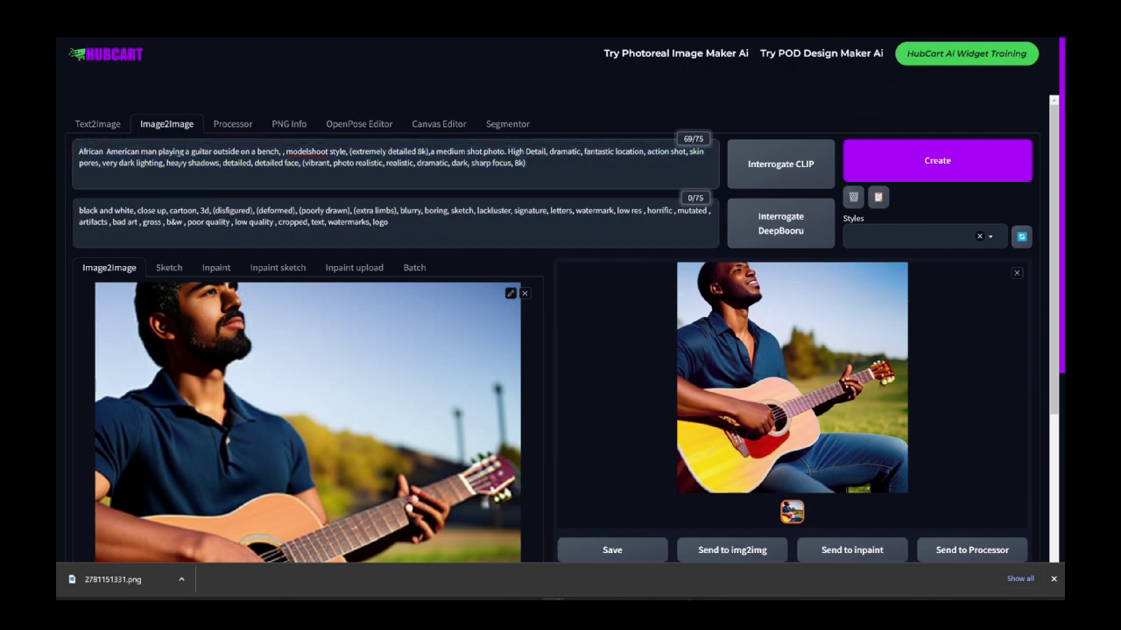
left_click_drag(159, 151, 211, 151)
type("holding a ")
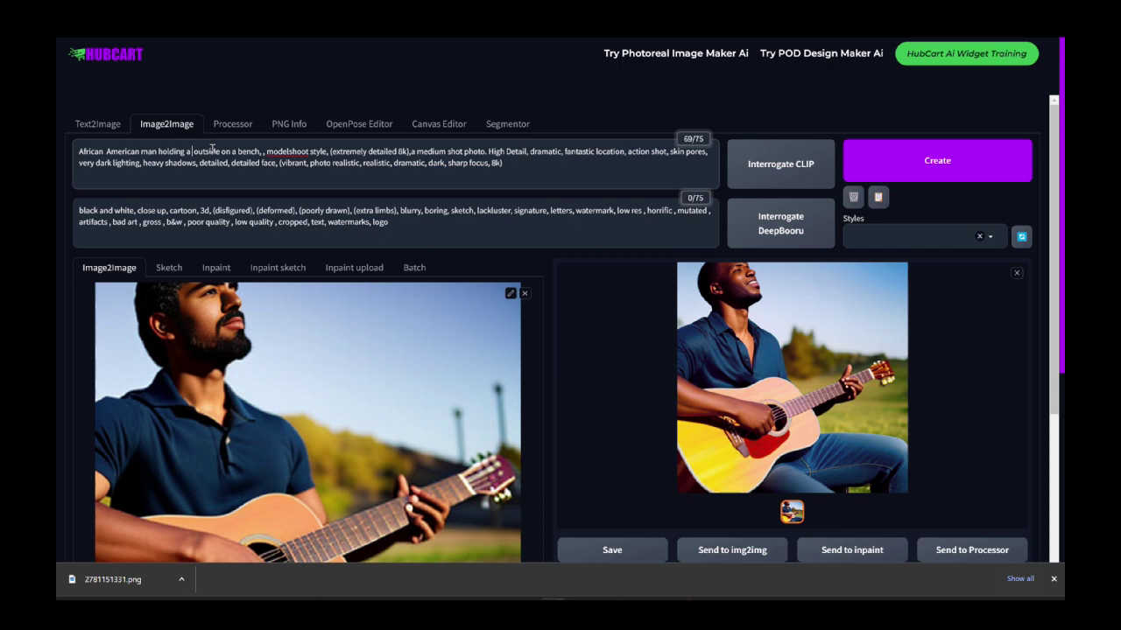
type("shotgun")
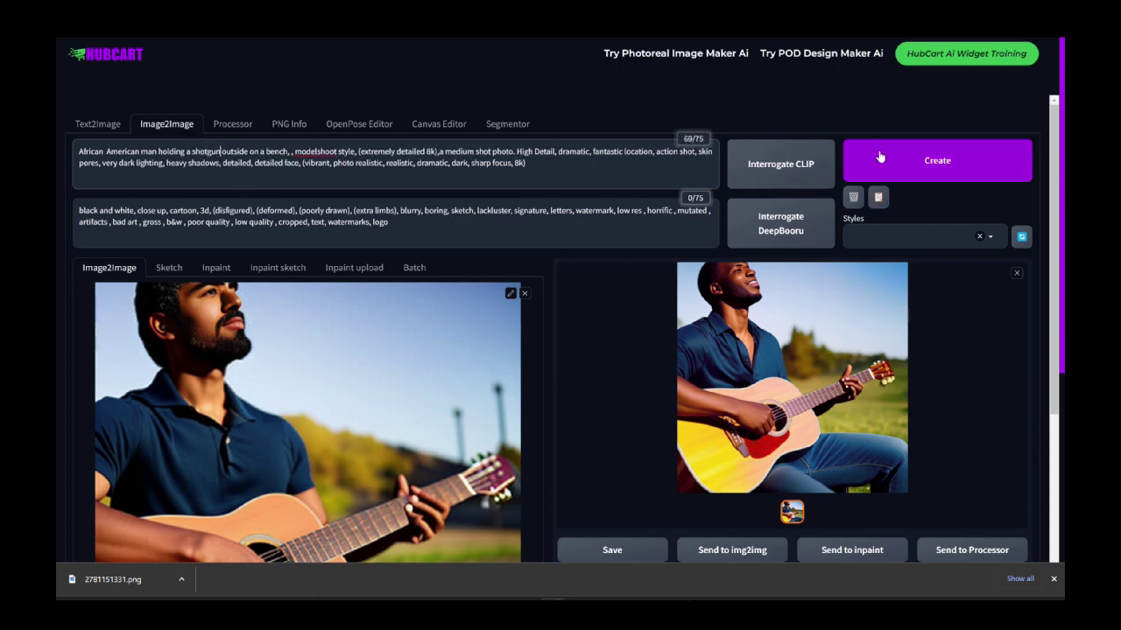
Generate a first shotgun image and view it in the large preview
left_click(913, 157)
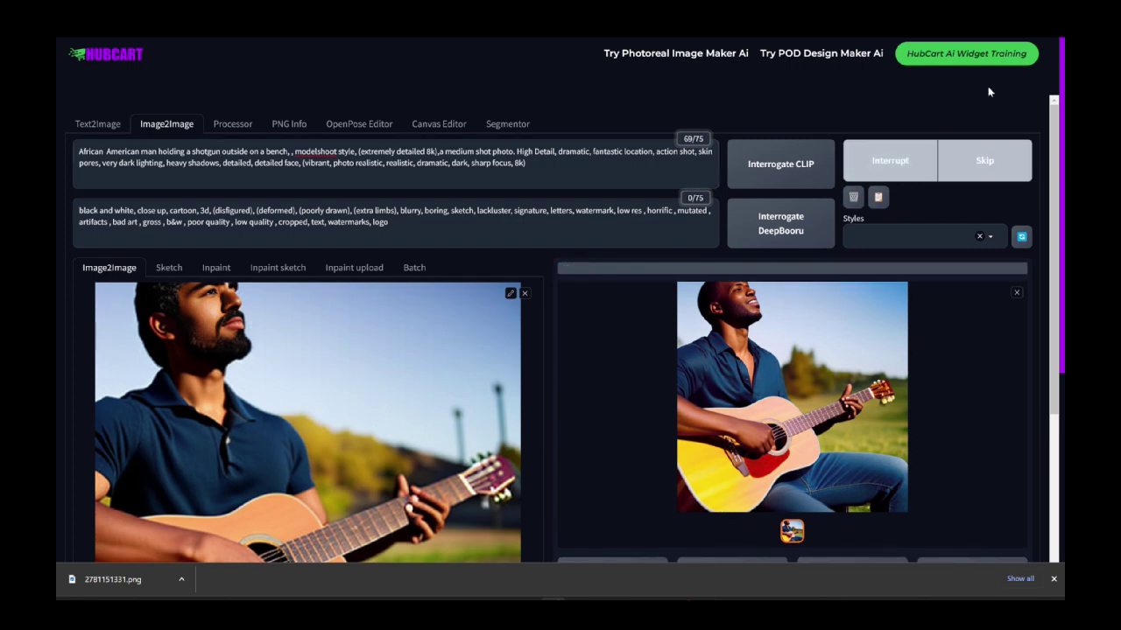
left_click(626, 323)
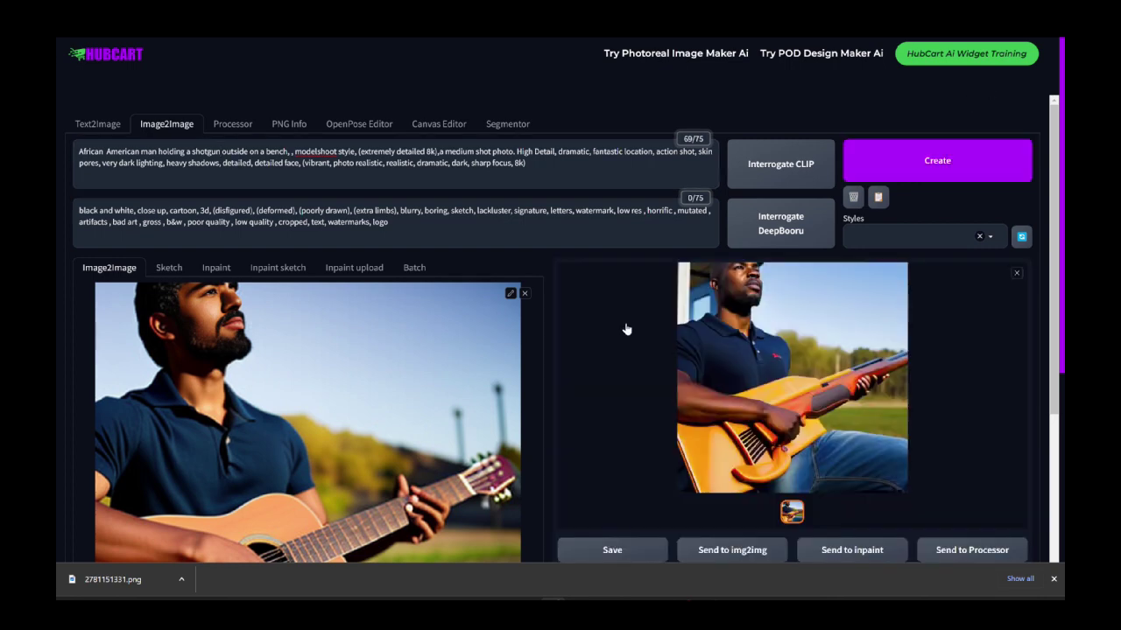
scroll(618, 372, "down", 1)
scroll(618, 372, "down", 1)
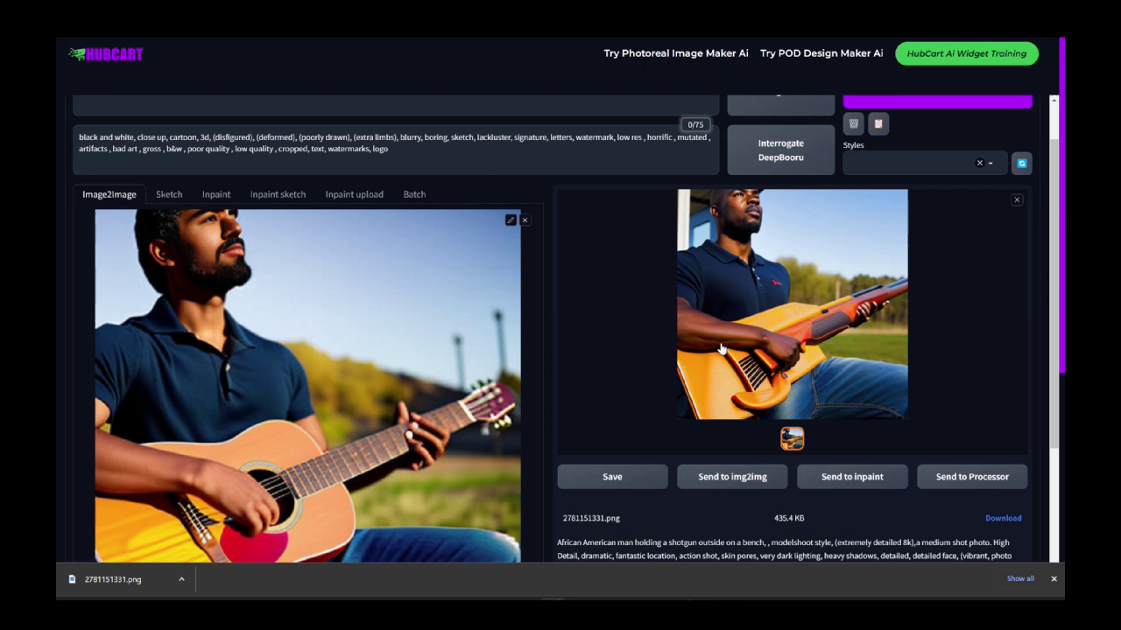
Raise the denoising strength from 0.75 to 1
scroll(567, 326, "down", 1)
scroll(567, 325, "down", 2)
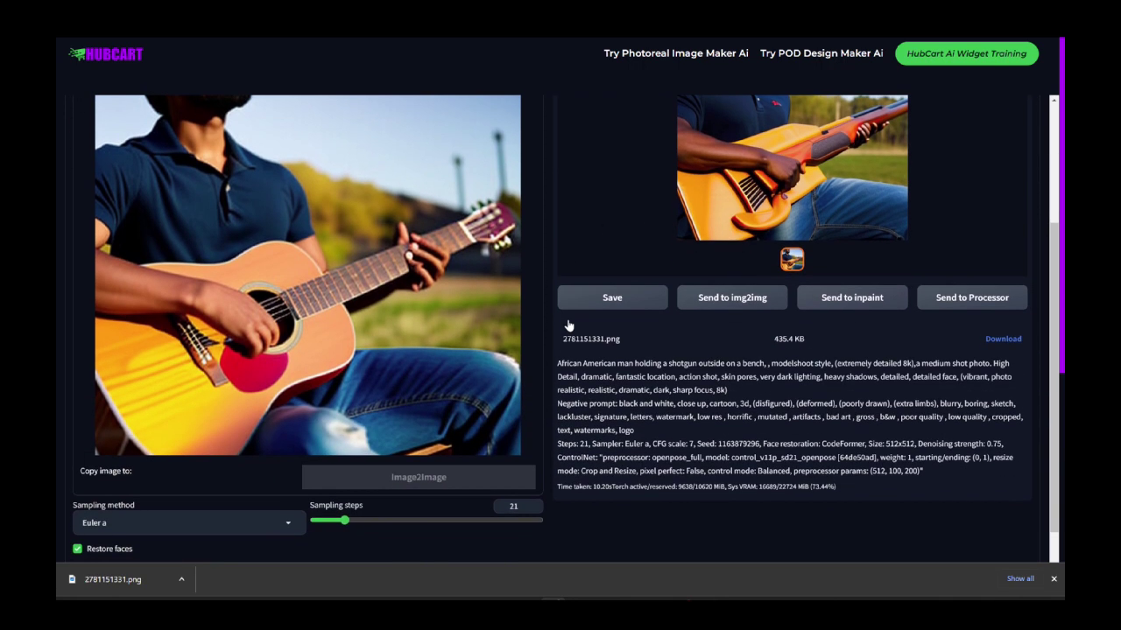
scroll(568, 326, "down", 2)
left_click_drag(423, 454, 599, 457)
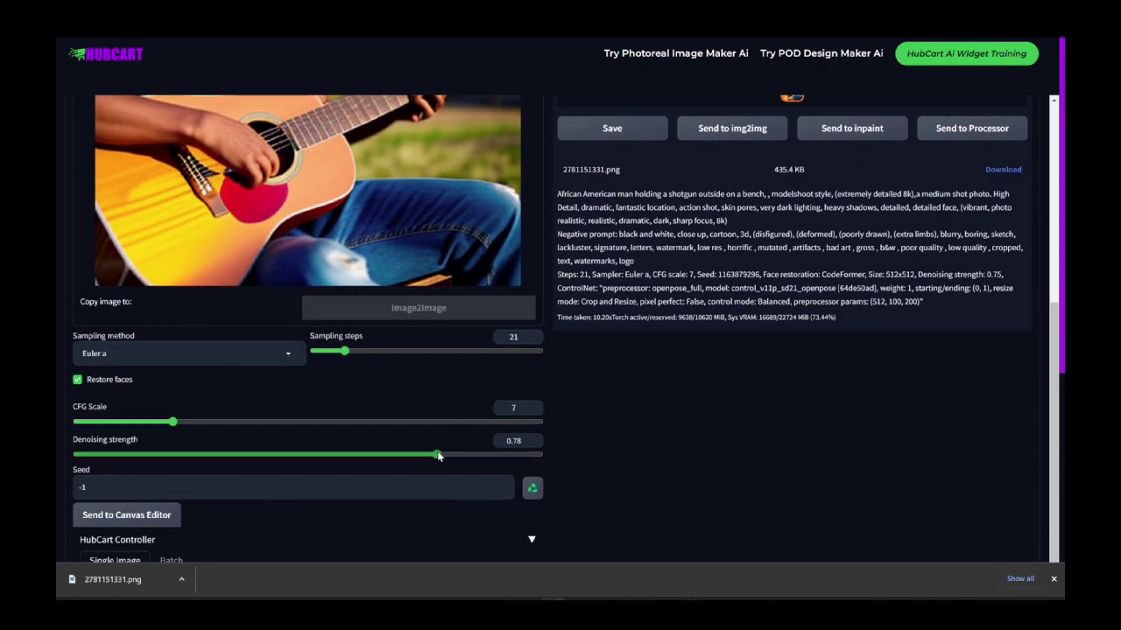
scroll(599, 452, "up", 5)
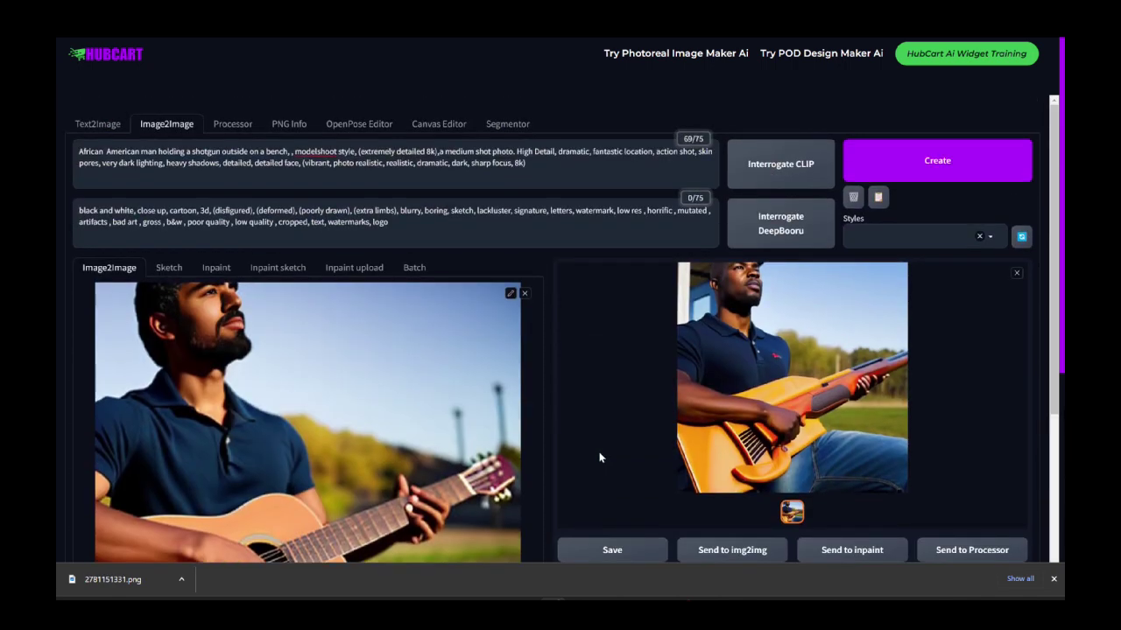
Regenerate at denoising strength 1 and review the seated shotgun result and OpenPose preview
left_click(916, 171)
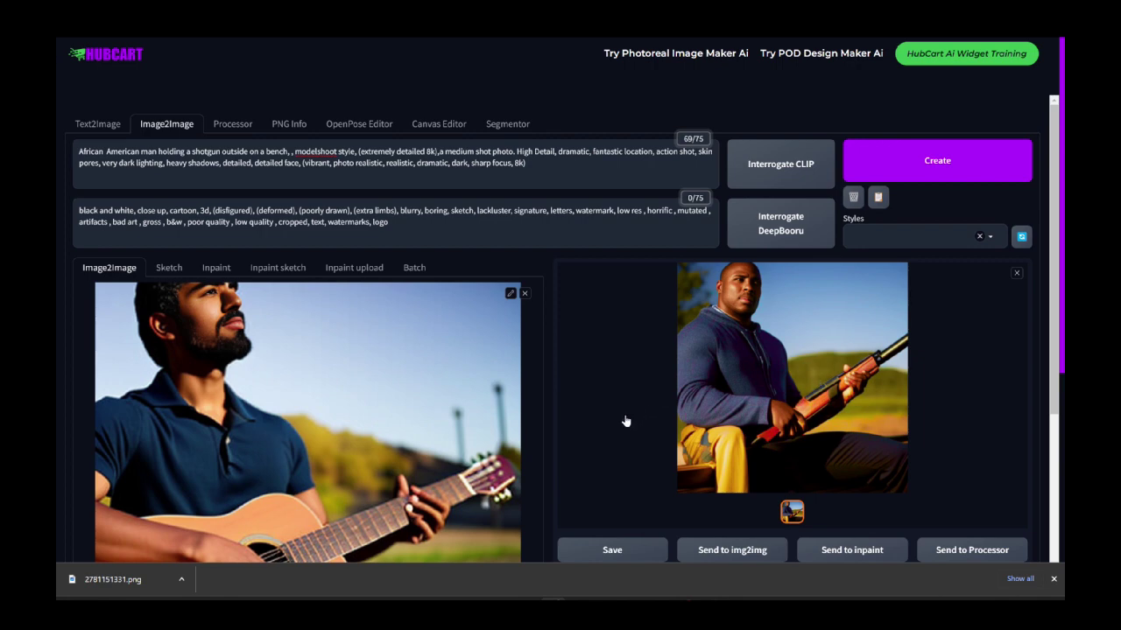
scroll(625, 422, "down", 1)
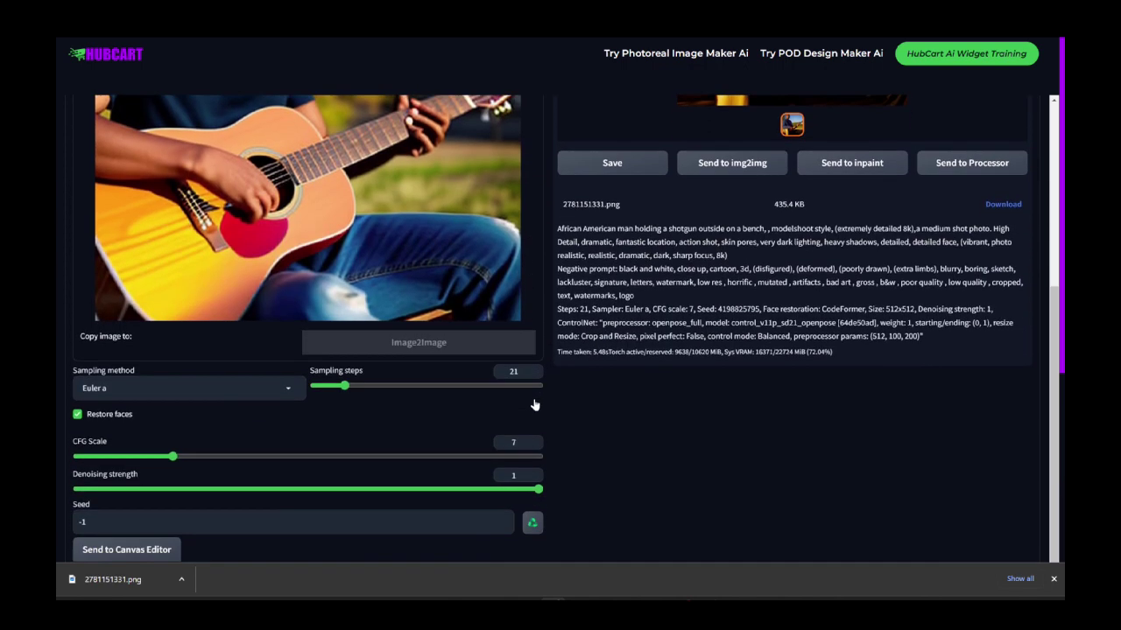
scroll(534, 405, "down", 4)
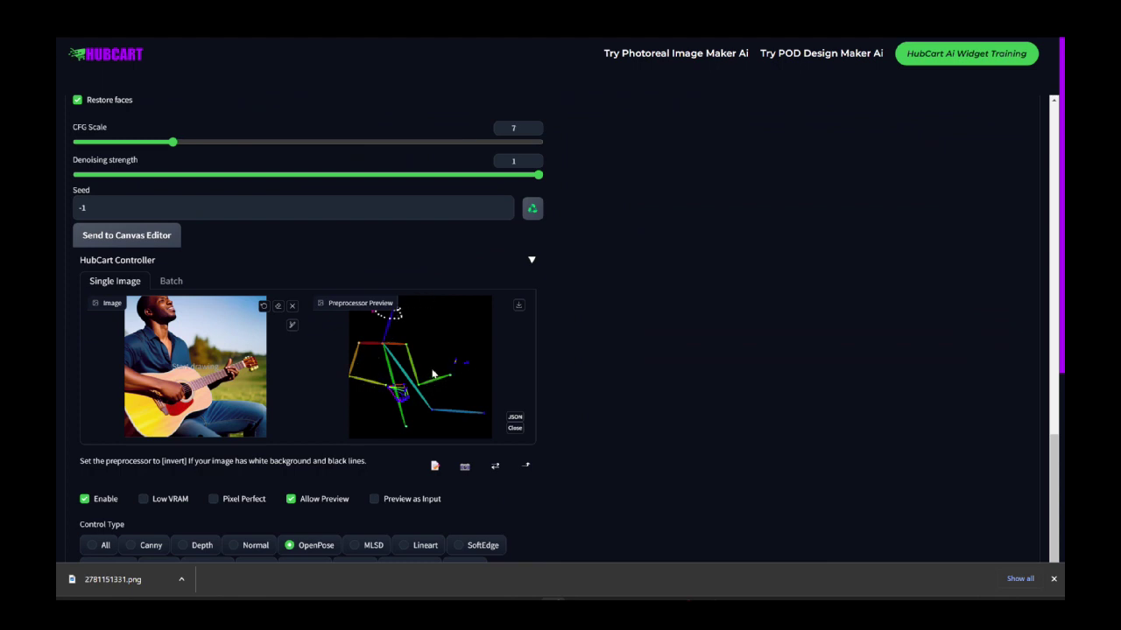
scroll(665, 351, "up", 3)
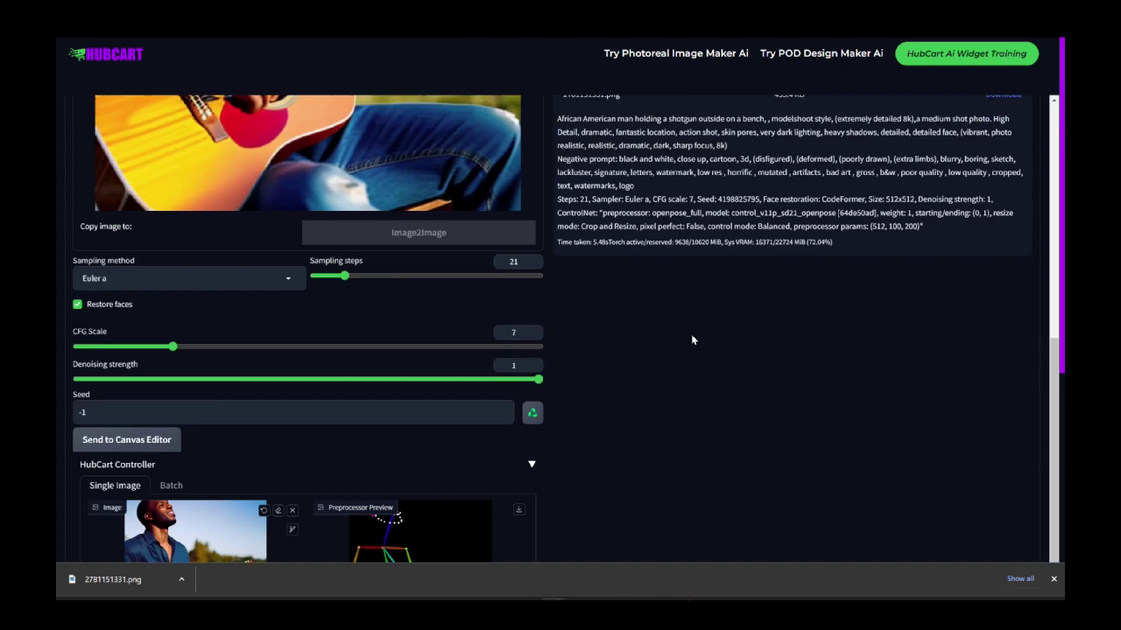
scroll(691, 334, "up", 4)
scroll(691, 334, "up", 2)
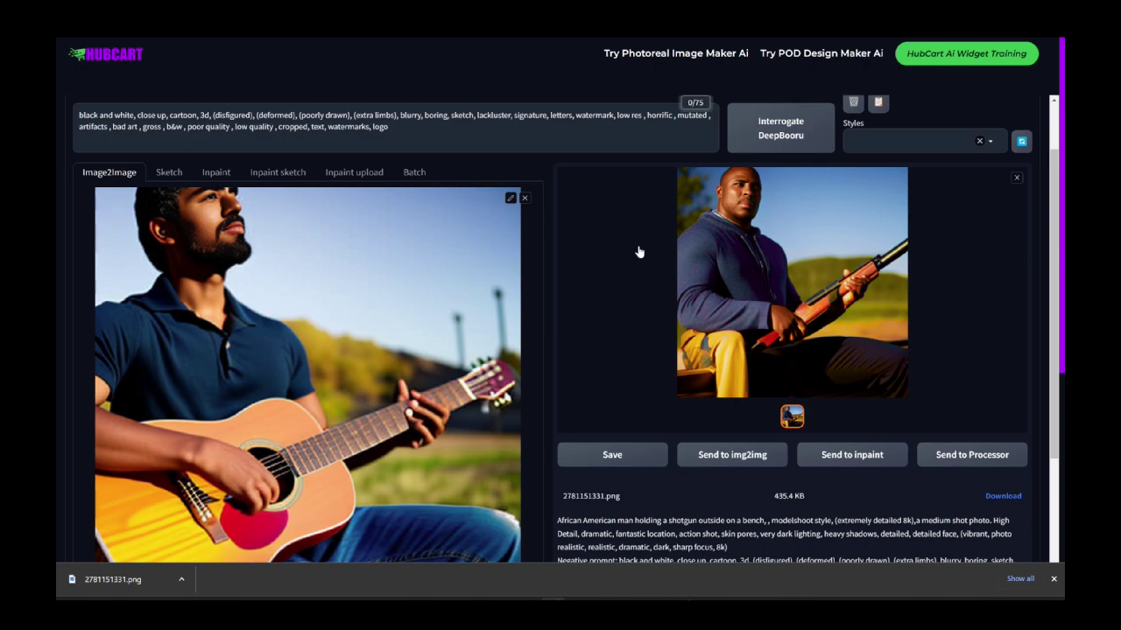
scroll(624, 253, "down", 2)
scroll(624, 253, "down", 1)
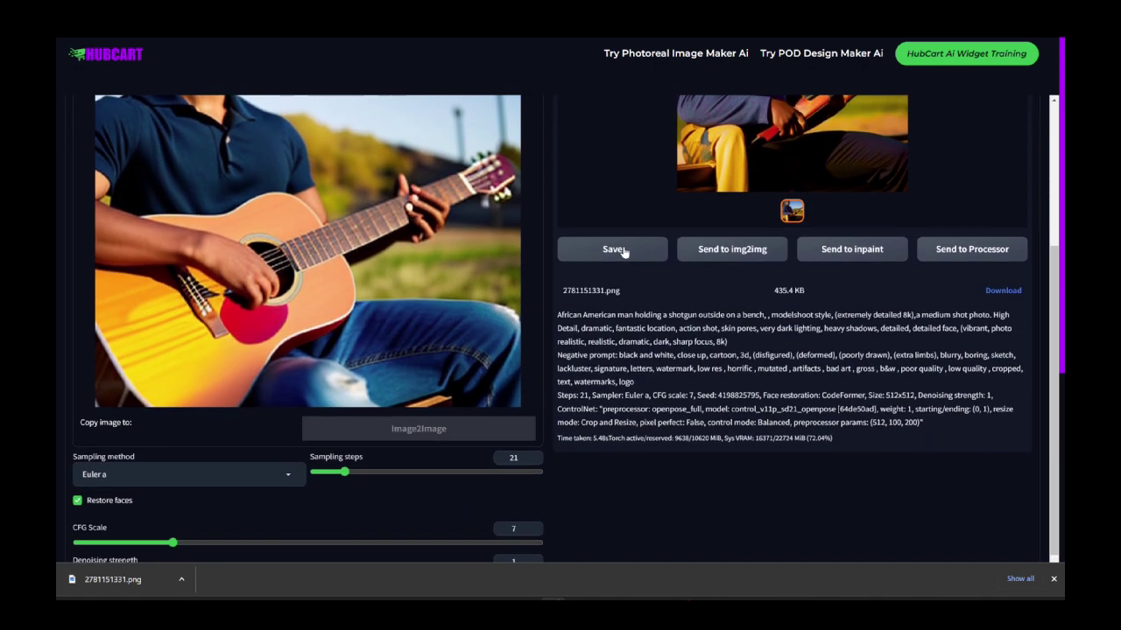
scroll(624, 253, "down", 2)
scroll(624, 413, "up", 5)
scroll(623, 413, "down", 1)
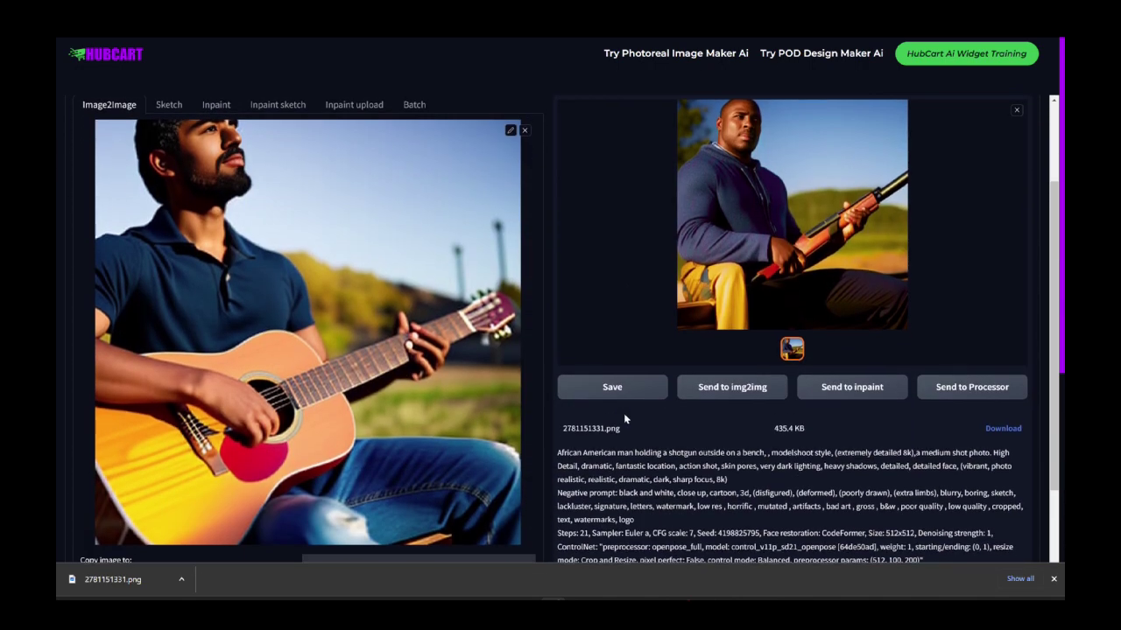